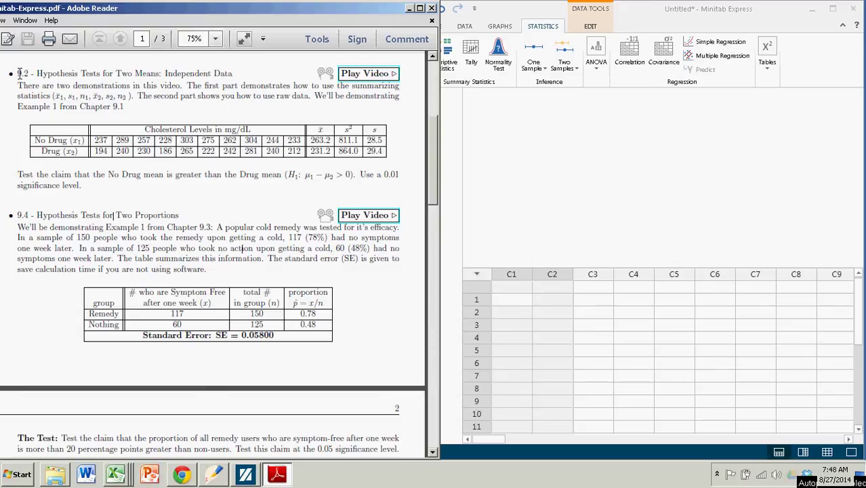
# - Highlight the 9.2 heading, the summary statistics and the raw No Drug and Drug cholesterol readings
pyautogui.moveTo(18, 73); pyautogui.dragTo(230, 72)
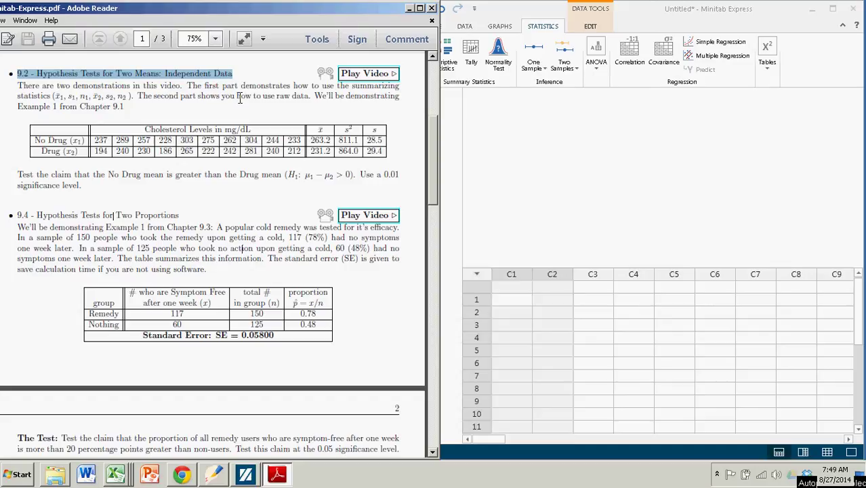
pyautogui.moveTo(311, 140); pyautogui.dragTo(378, 140)
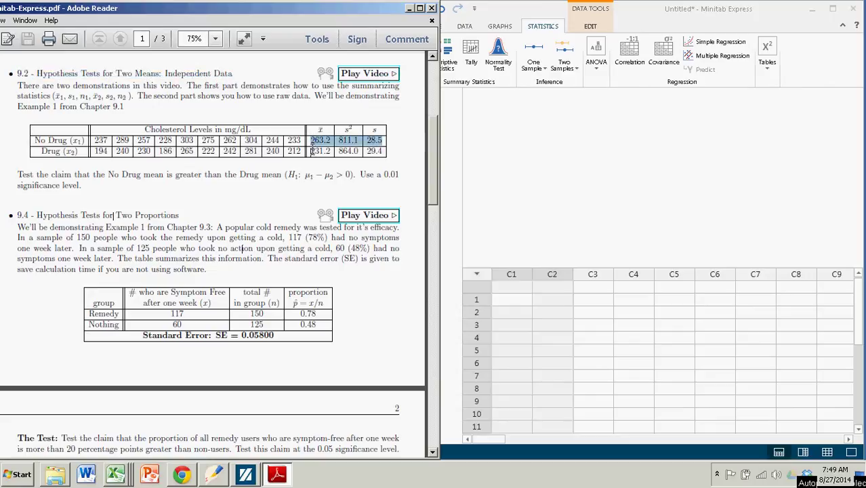
pyautogui.moveTo(311, 151); pyautogui.dragTo(378, 151)
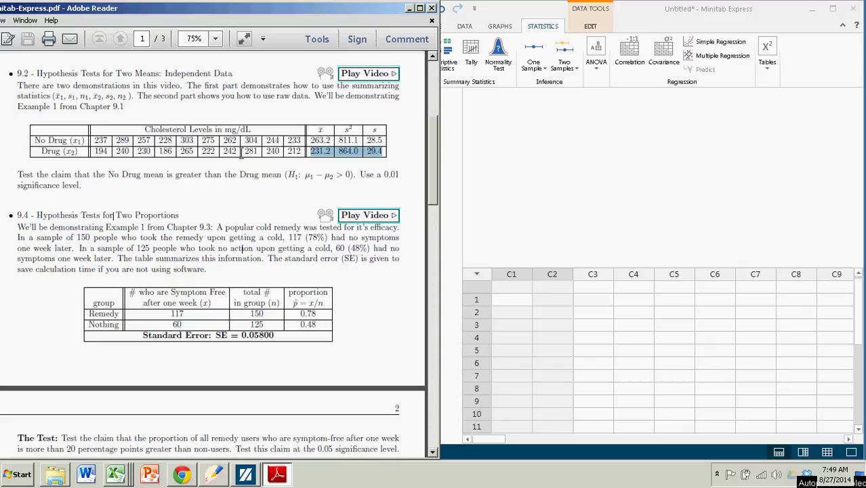
pyautogui.click(221, 96)
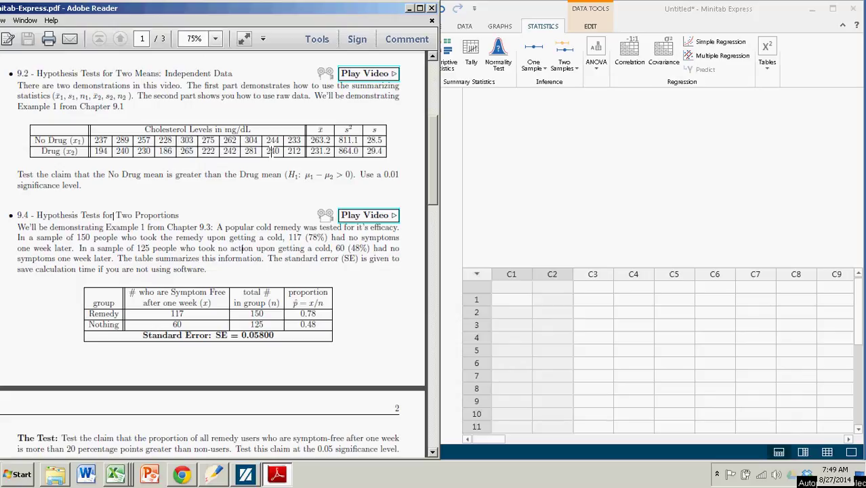
pyautogui.moveTo(98, 139); pyautogui.dragTo(298, 134)
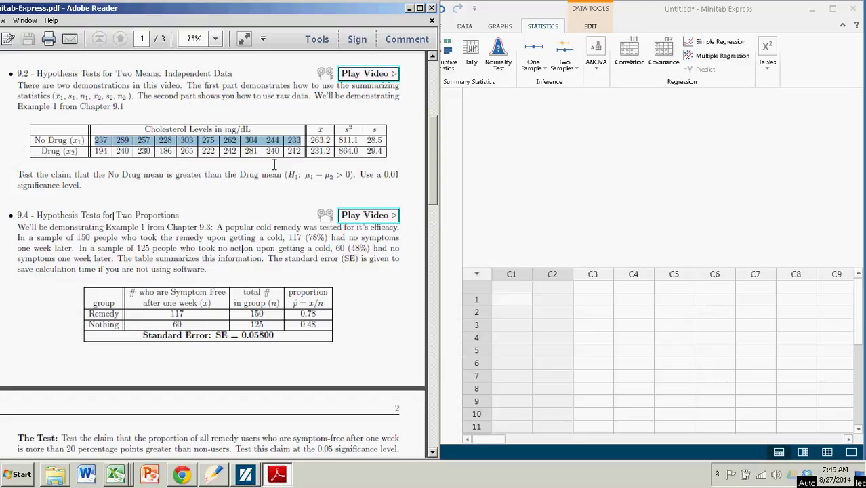
pyautogui.moveTo(96, 151); pyautogui.dragTo(299, 152)
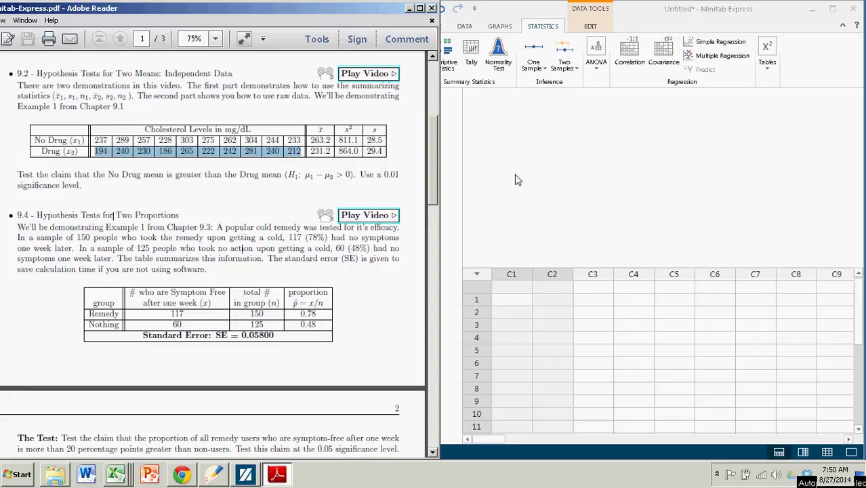
# - Start a 2-sample t-test in Minitab Express with the data layout set to Summarized data
pyautogui.click(534, 183)
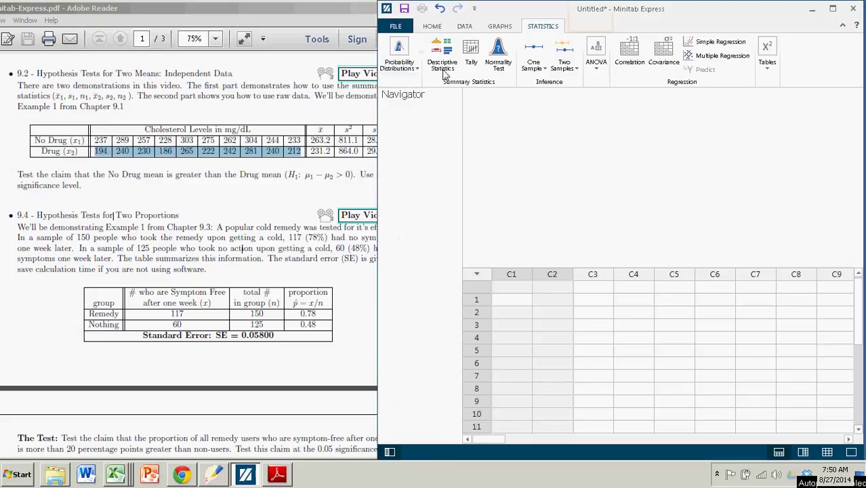
pyautogui.click(434, 30)
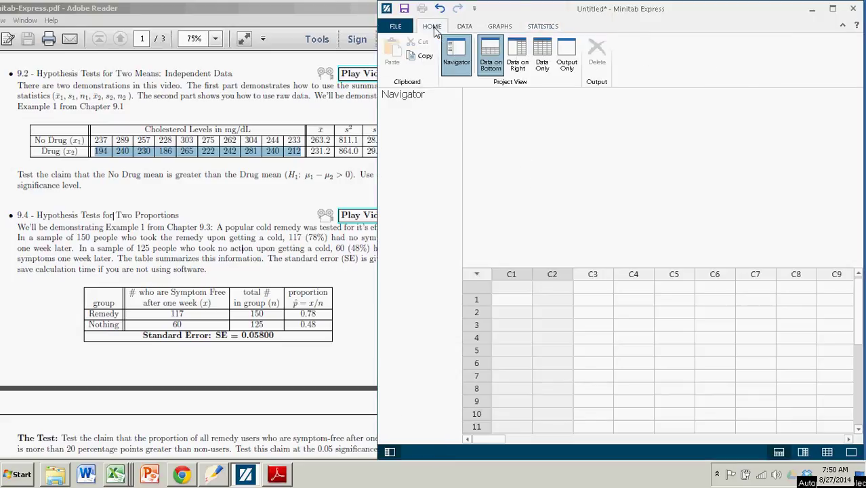
pyautogui.click(540, 28)
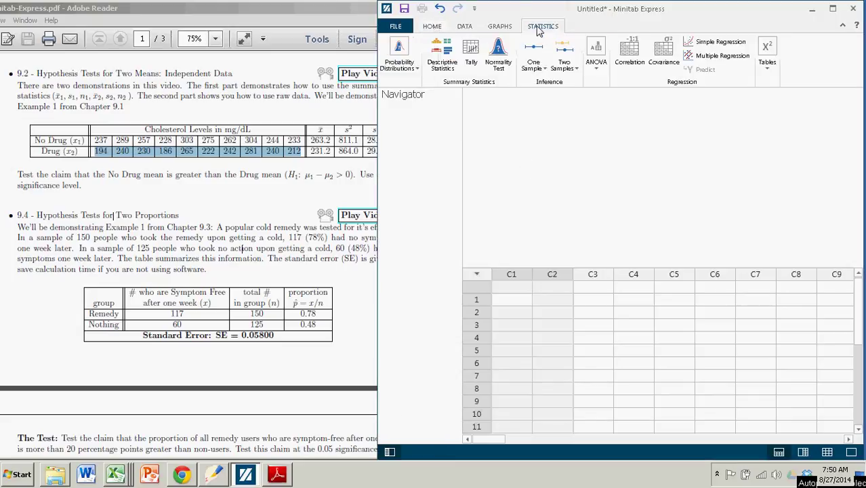
pyautogui.click(571, 64)
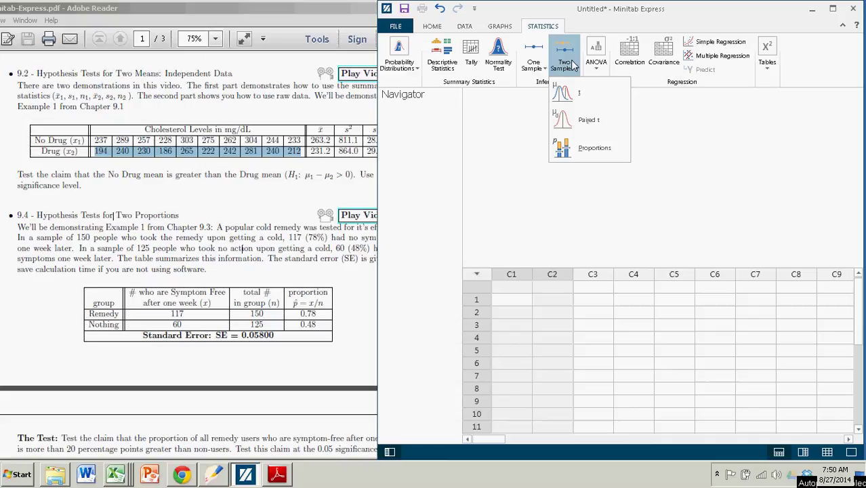
pyautogui.click(573, 97)
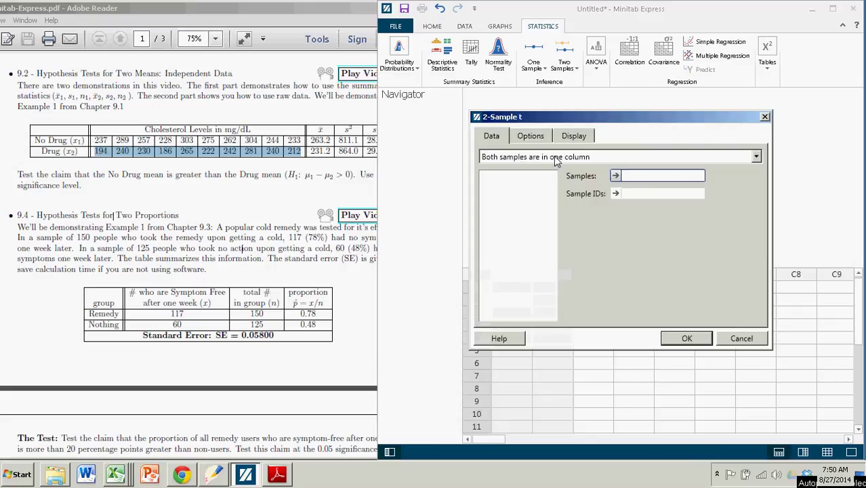
pyautogui.click(757, 157)
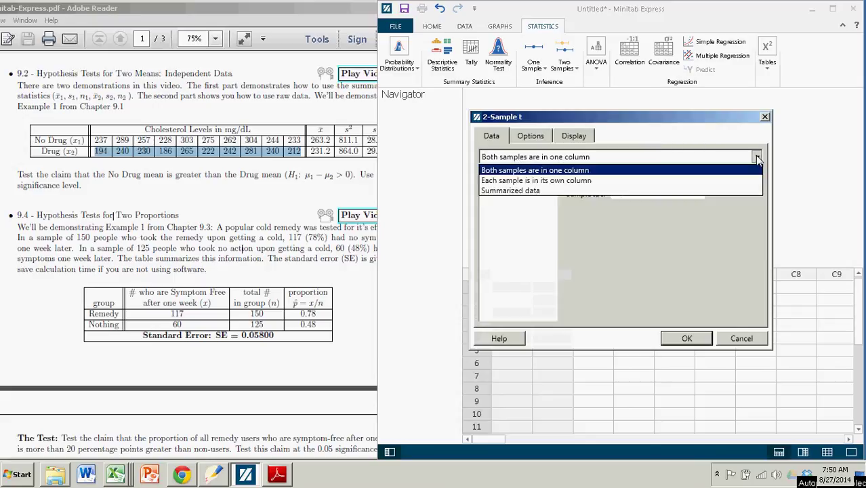
pyautogui.click(525, 191)
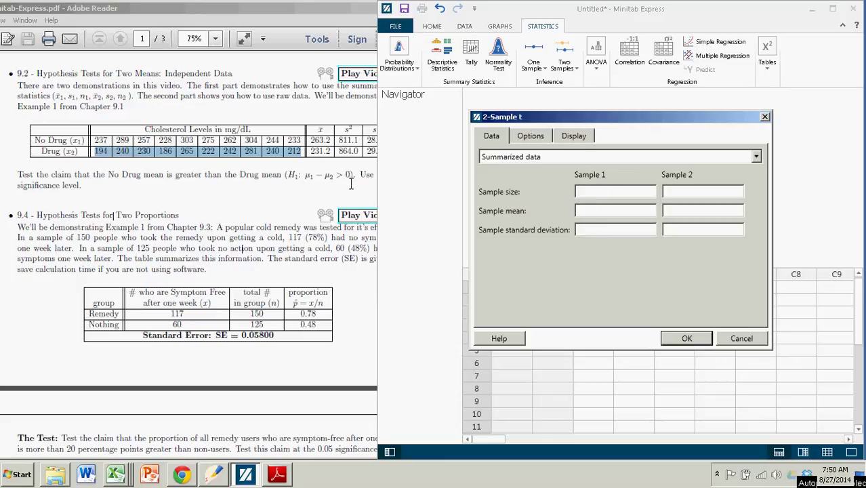
# - Enter sample sizes 10 and 10 for Sample 1 and Sample 2
pyautogui.click(327, 192)
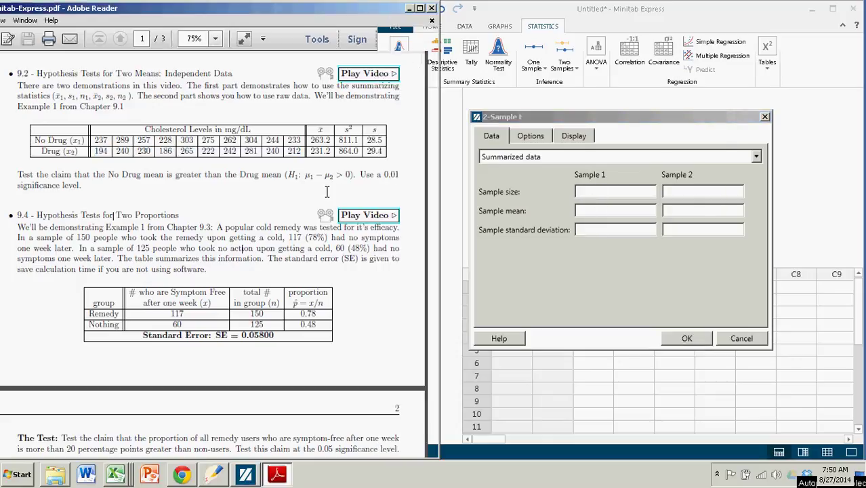
pyautogui.click(601, 191)
pyautogui.write('10')
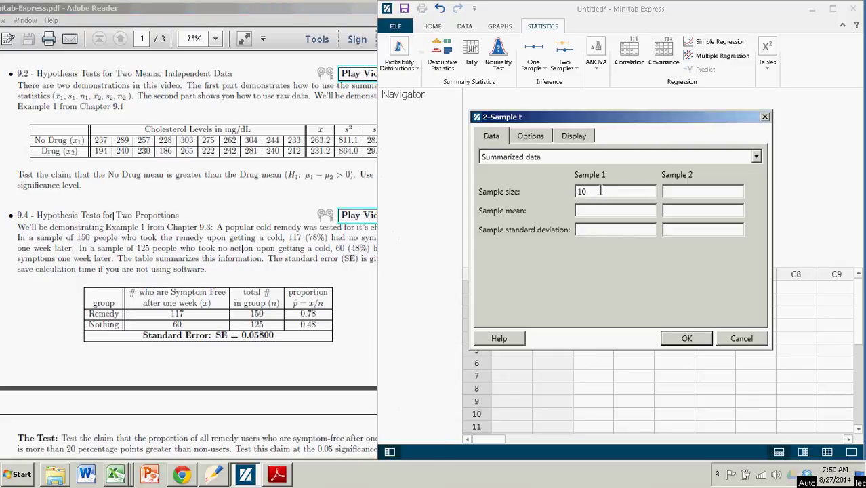
pyautogui.click(695, 191)
pyautogui.write('10')
# - Enter sample means 263.2 (No Drug) and 231.2 (Drug), checked against the handout
pyautogui.click(315, 140)
pyautogui.moveTo(314, 141); pyautogui.dragTo(330, 141)
pyautogui.click(585, 210)
pyautogui.write('263.2')
pyautogui.click(694, 210)
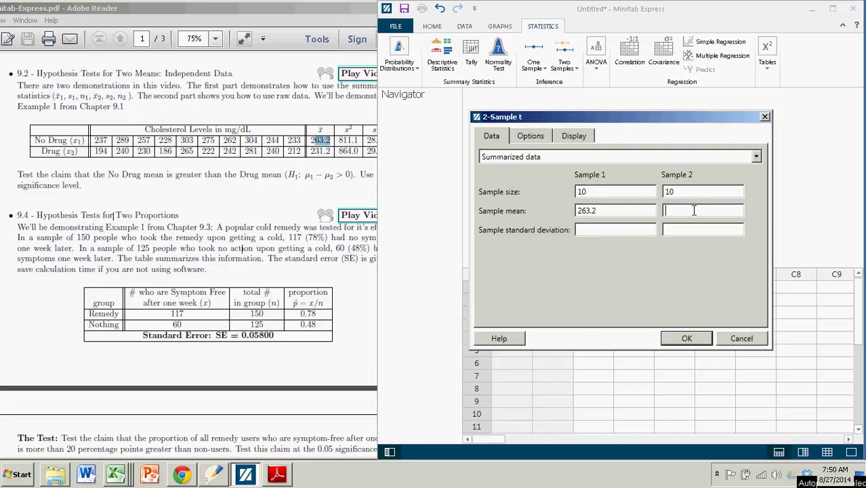
pyautogui.write('231.2')
# - Enter standard deviations 28.5 (No Drug) and 29.4 (Drug), checked against the handout
pyautogui.click(593, 230)
pyautogui.click(352, 122)
pyautogui.moveTo(366, 140); pyautogui.dragTo(384, 140)
pyautogui.click(605, 231)
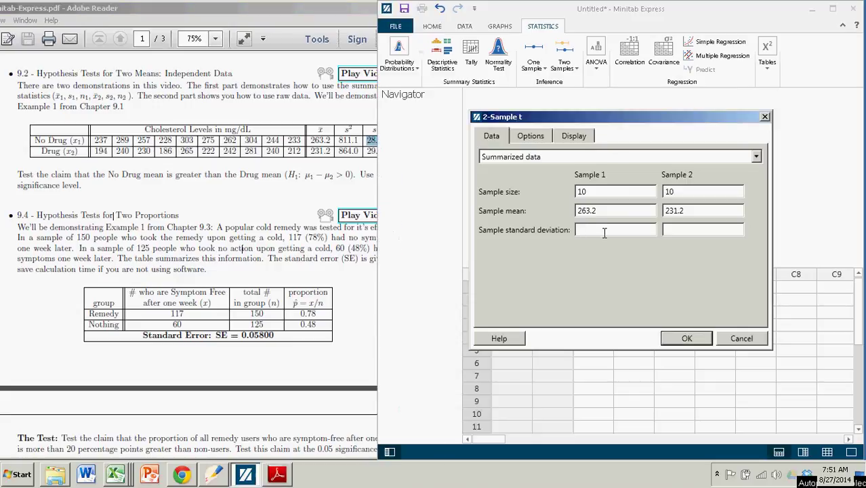
pyautogui.write('28.5')
pyautogui.click(687, 231)
pyautogui.click(280, 99)
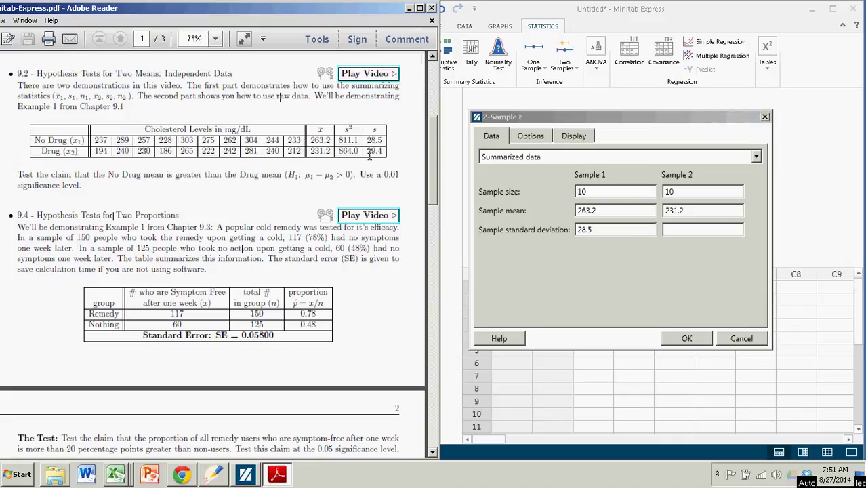
pyautogui.moveTo(367, 153); pyautogui.dragTo(383, 153)
pyautogui.click(678, 229)
pyautogui.write('29.4')
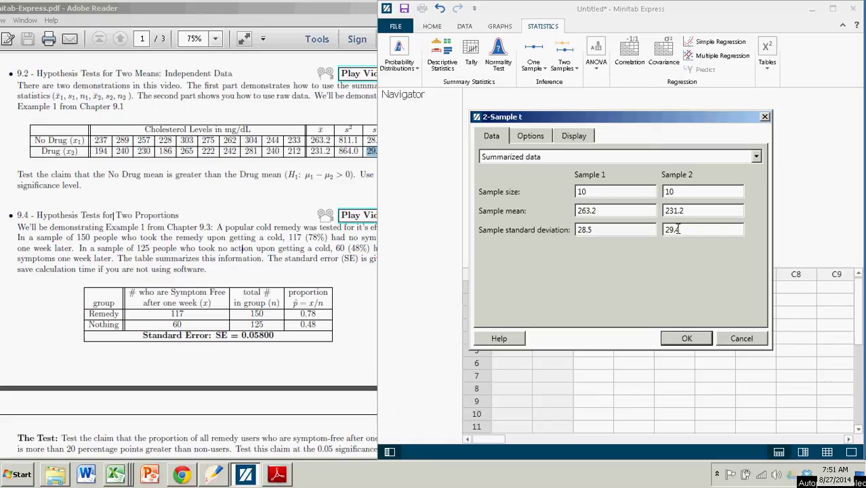
# - Set the alternative hypothesis to Difference > 0 and run the summarized-data t-test
pyautogui.click(531, 137)
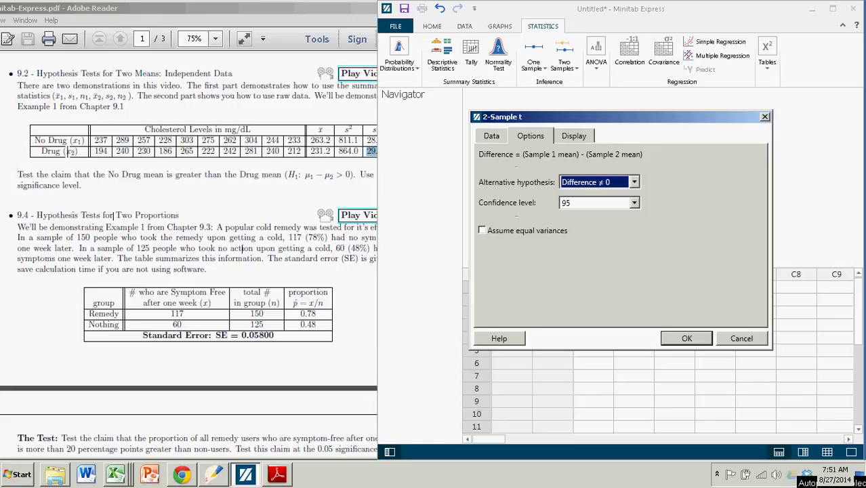
pyautogui.click(635, 183)
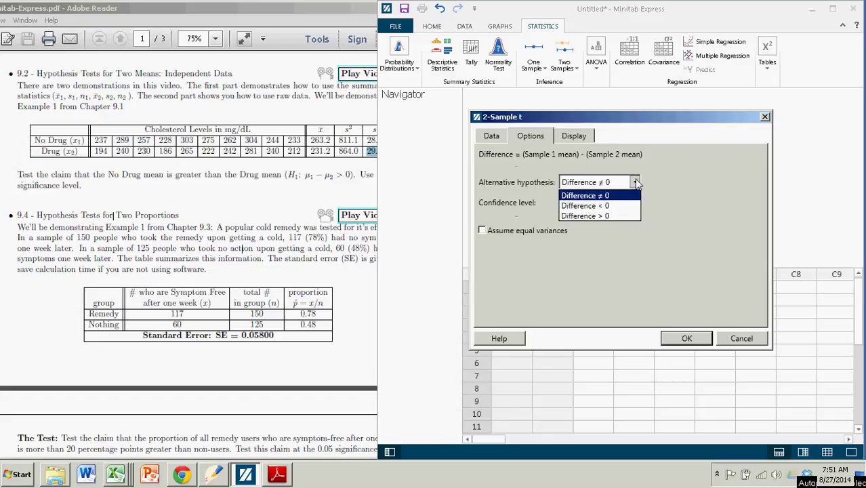
pyautogui.click(599, 216)
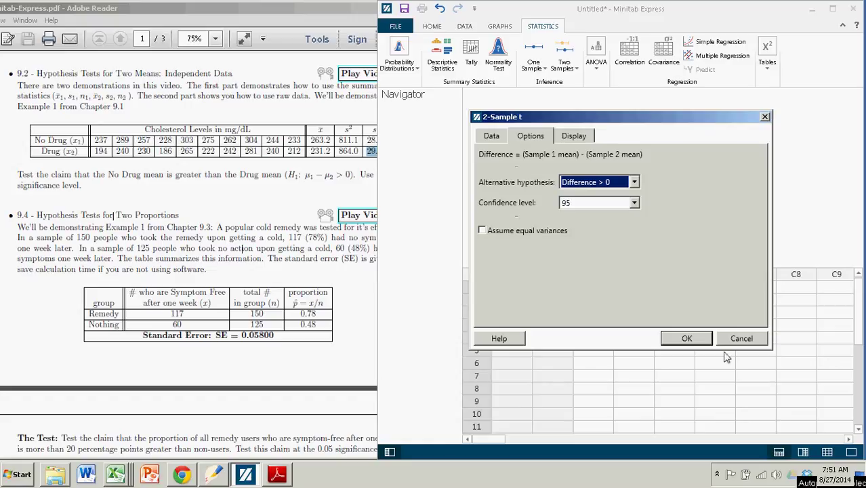
pyautogui.click(688, 342)
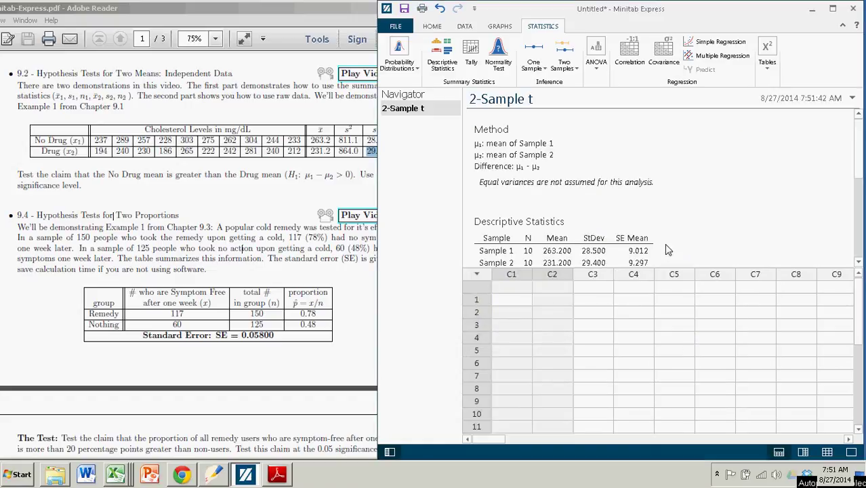
# - Scroll to the Test results showing T-Value 2.47, DF 17 and P-Value 0.0122
pyautogui.scroll(-5, 661, 241)
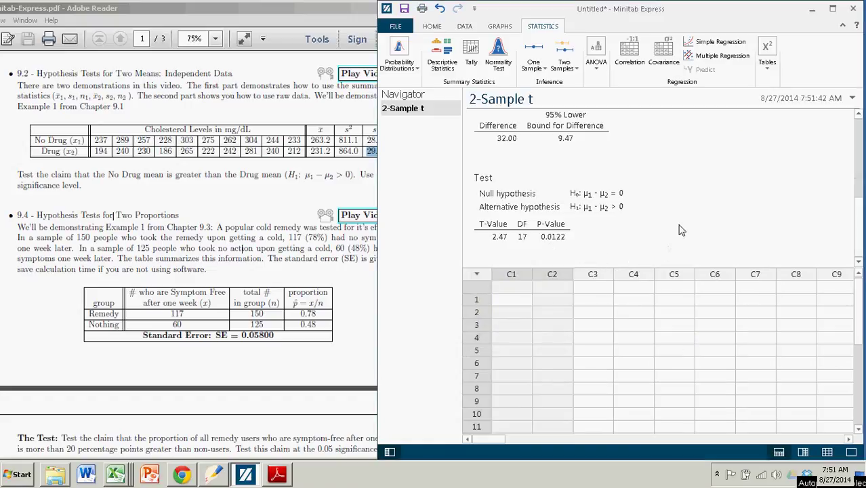
pyautogui.click(528, 207)
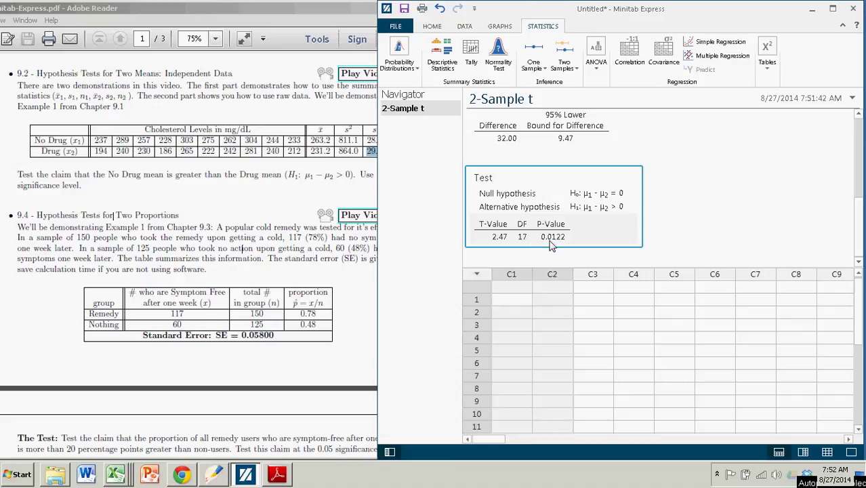
# - Highlight the 0.01 significance level in the 9.2 exercise text of the PDF handout
pyautogui.click(263, 169)
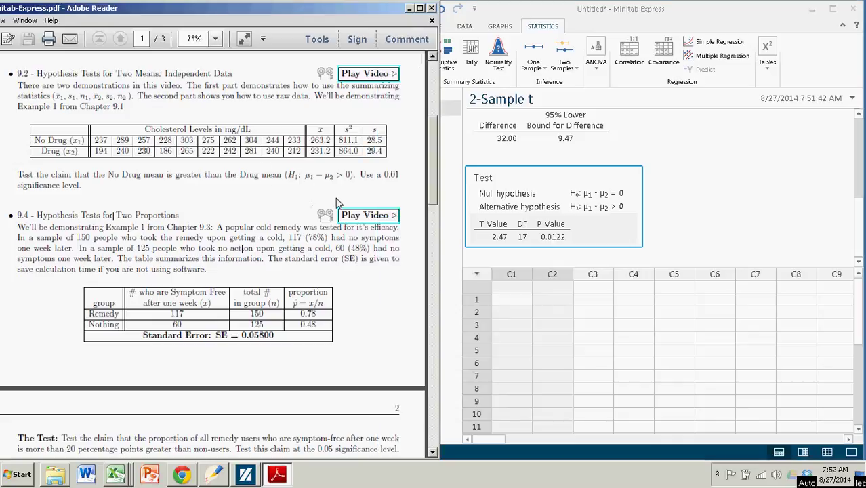
pyautogui.moveTo(359, 175); pyautogui.dragTo(386, 175)
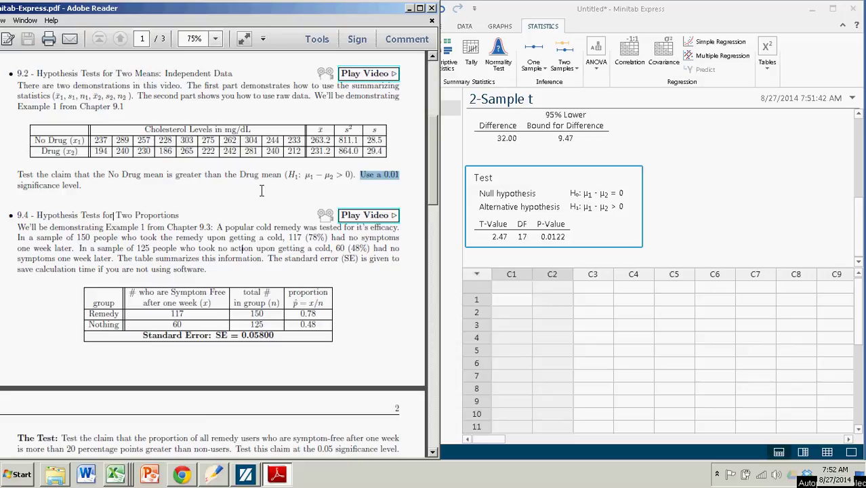
pyautogui.click(550, 243)
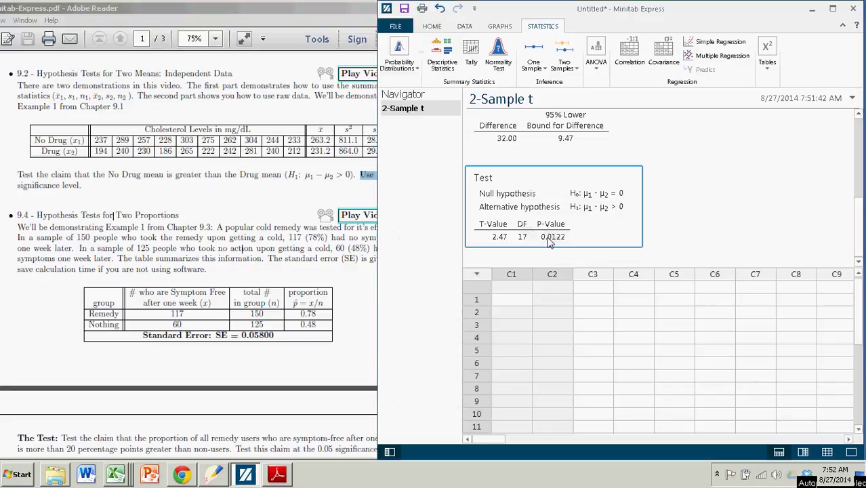
pyautogui.click(283, 206)
pyautogui.moveTo(360, 175); pyautogui.dragTo(397, 176)
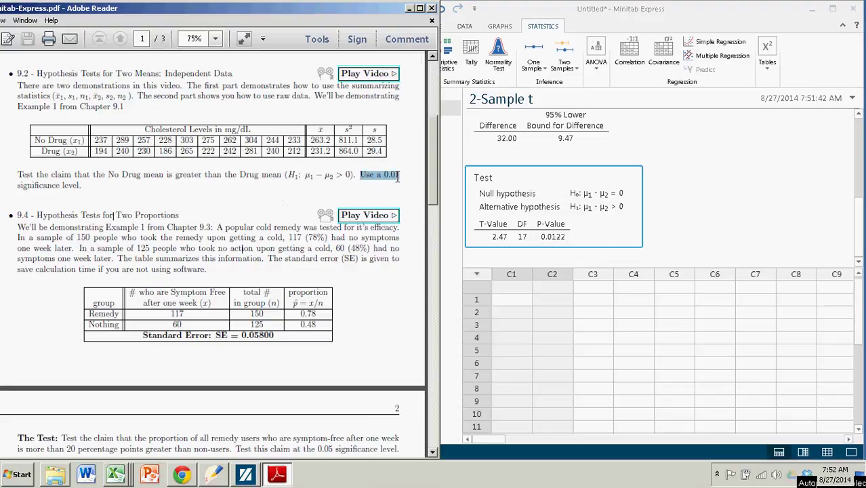
pyautogui.click(376, 202)
pyautogui.moveTo(384, 177); pyautogui.dragTo(399, 177)
pyautogui.click(262, 205)
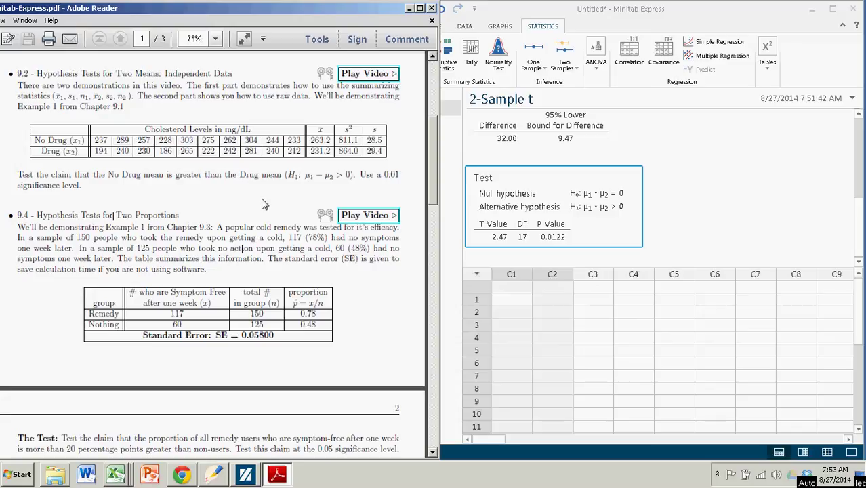
# - Open Two Sample Means Data.xls on the Cholesterol Ind sheet and select A1:B11
pyautogui.click(117, 478)
pyautogui.click(203, 446)
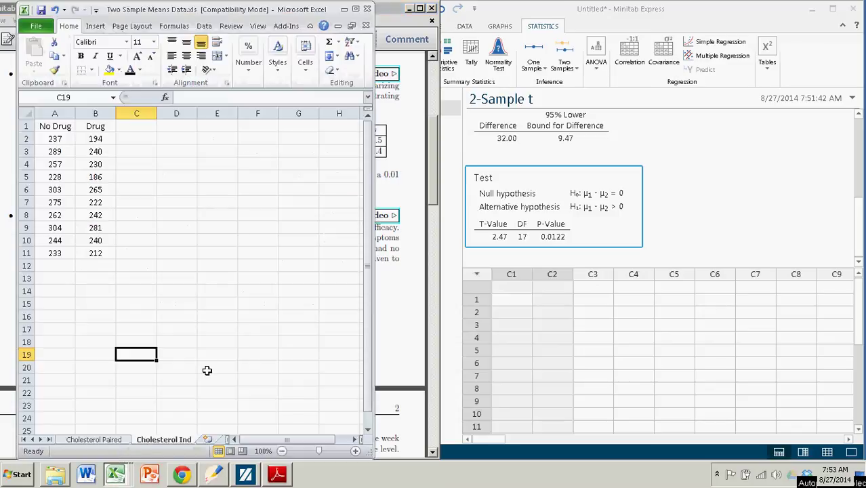
pyautogui.click(223, 304)
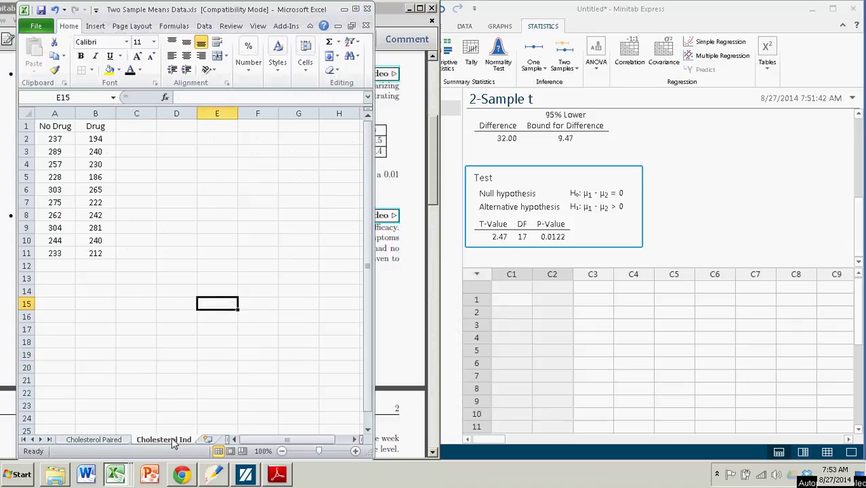
pyautogui.click(262, 288)
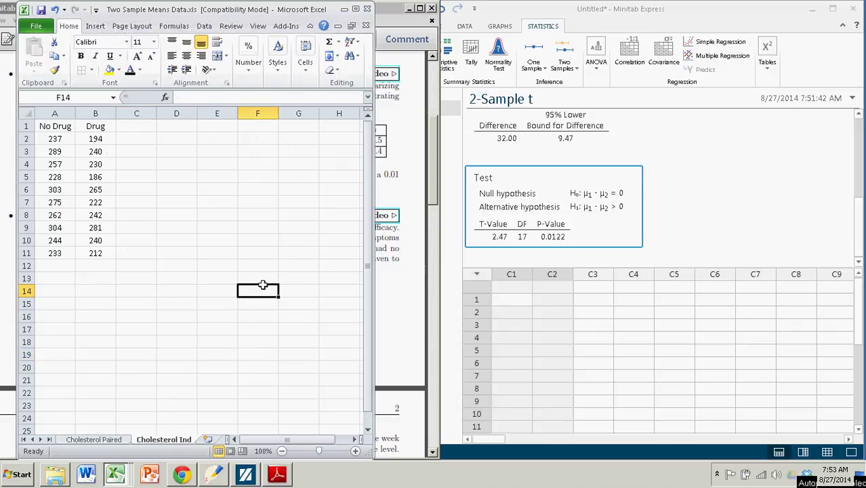
pyautogui.moveTo(59, 126); pyautogui.dragTo(95, 253)
# - Copy the No Drug and Drug data and paste it into Minitab columns C1 and C2
pyautogui.rightClick(95, 181)
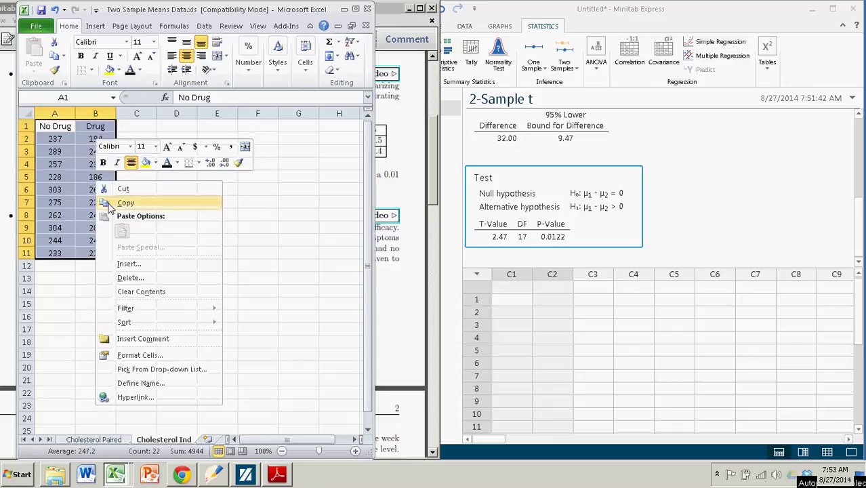
pyautogui.click(126, 202)
pyautogui.click(519, 295)
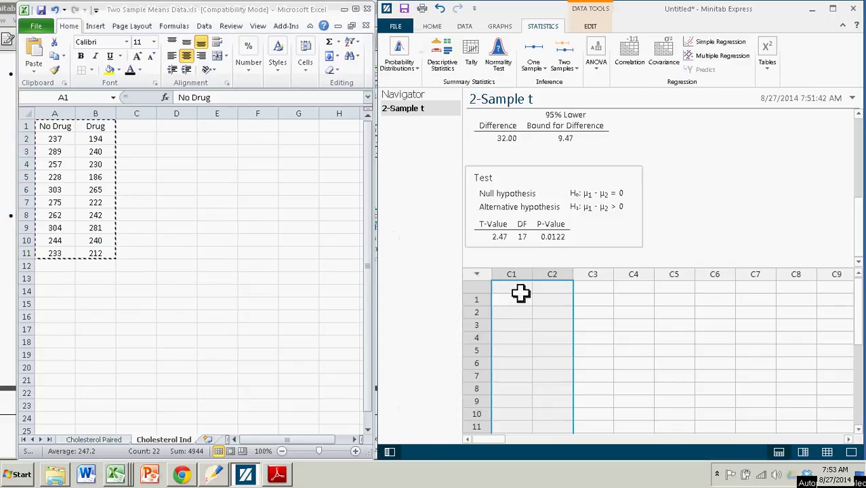
pyautogui.rightClick(519, 293)
pyautogui.click(545, 324)
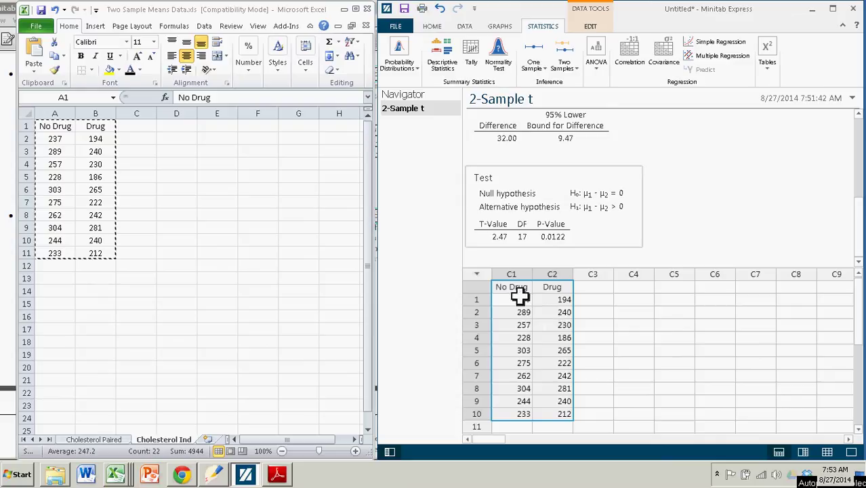
# - Start a new 2-sample t with each sample in its own column: No Drug as Sample 1, Drug as Sample 2
pyautogui.click(641, 338)
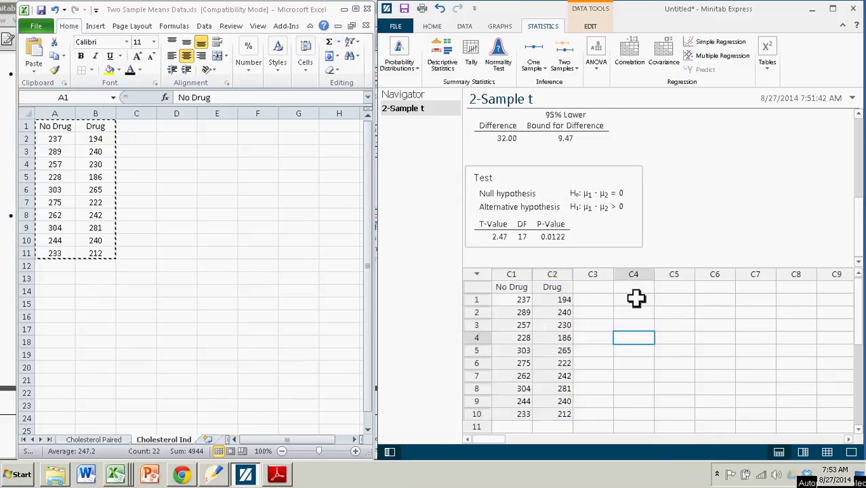
pyautogui.click(563, 66)
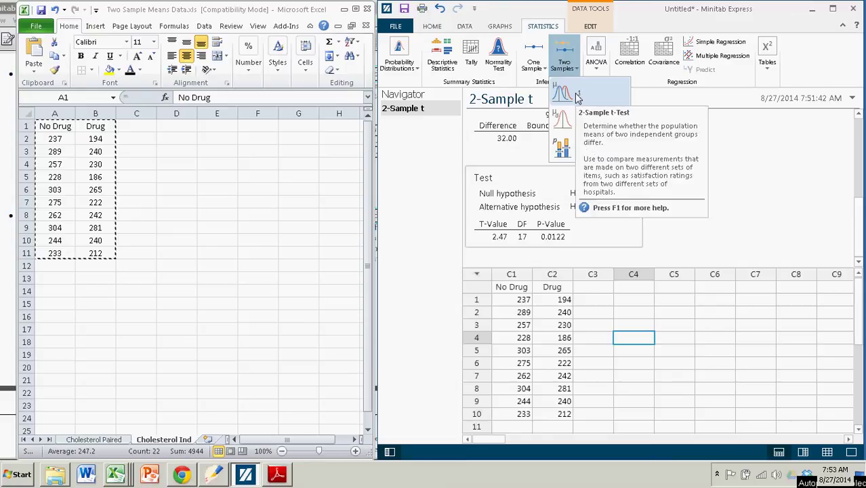
pyautogui.click(575, 96)
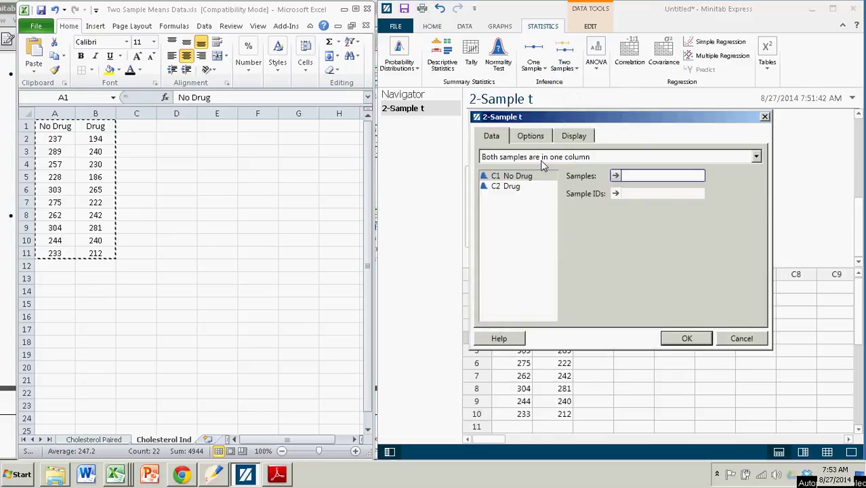
pyautogui.click(510, 178)
pyautogui.click(615, 177)
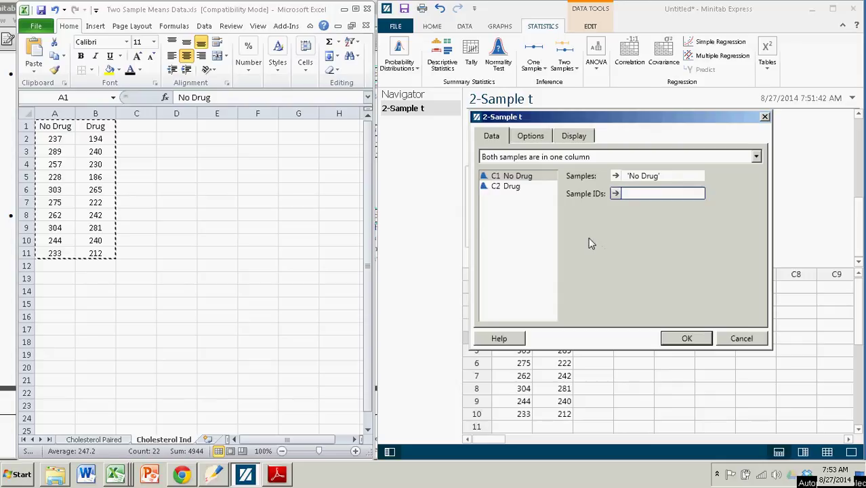
pyautogui.click(490, 159)
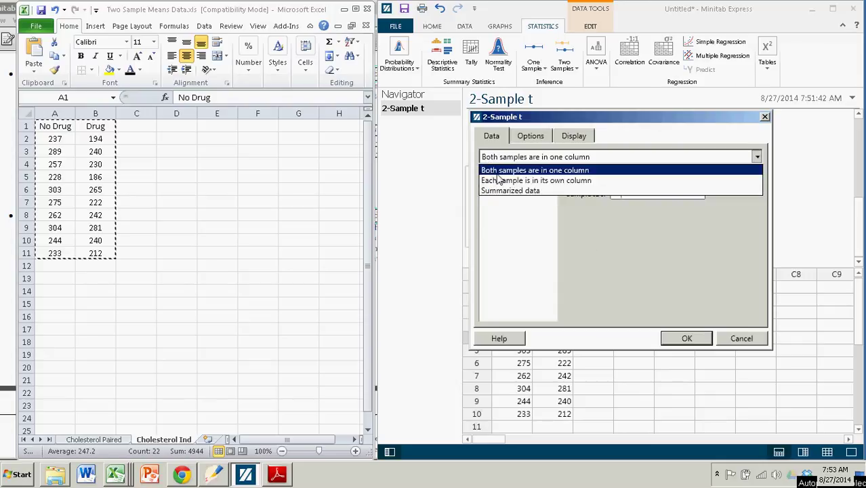
pyautogui.click(502, 181)
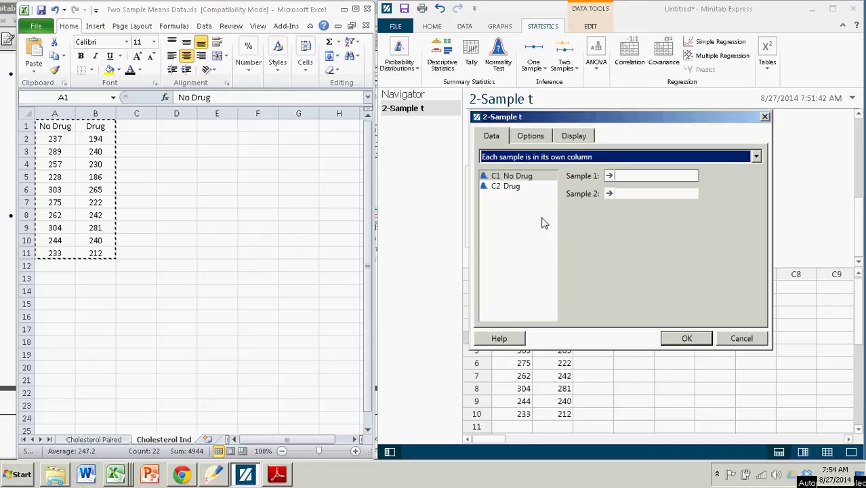
pyautogui.moveTo(527, 179); pyautogui.dragTo(608, 176)
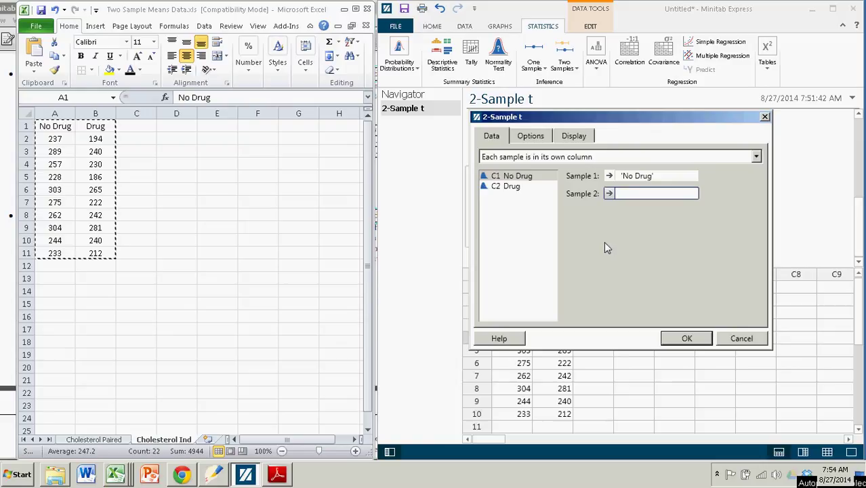
pyautogui.click(508, 188)
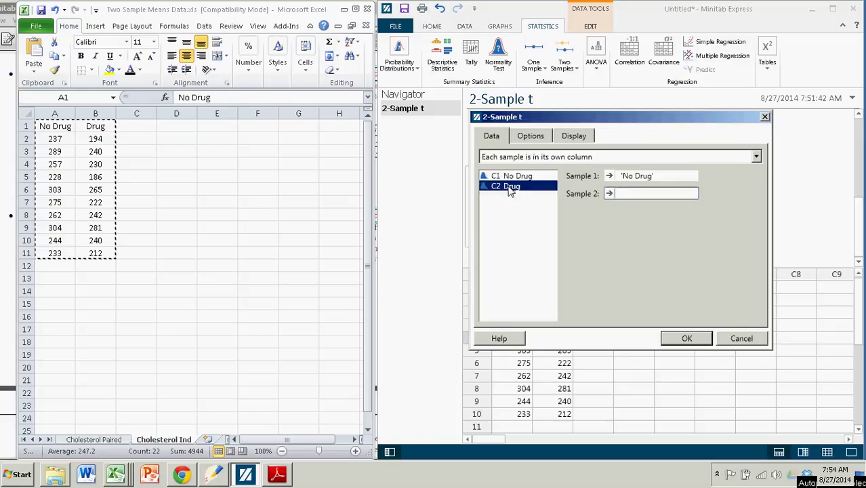
pyautogui.moveTo(510, 190); pyautogui.dragTo(607, 193)
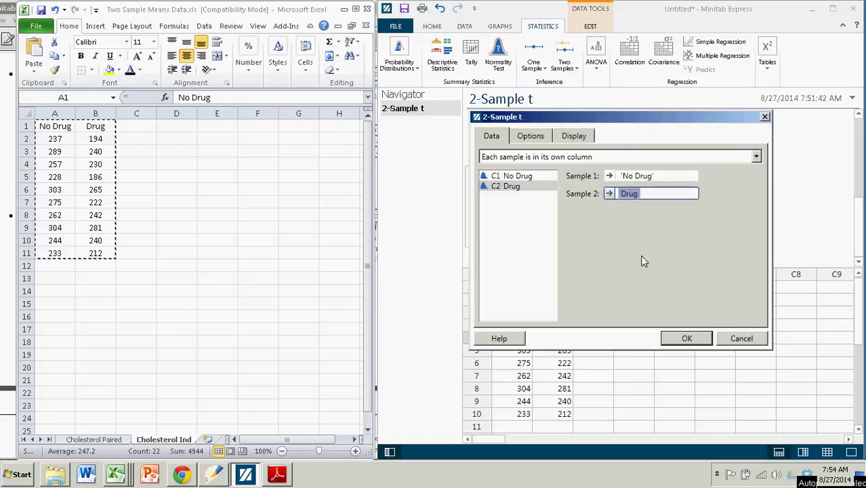
# - Set the column-based test's alternative hypothesis to Difference > 0, confirming the choice a second time
pyautogui.click(532, 138)
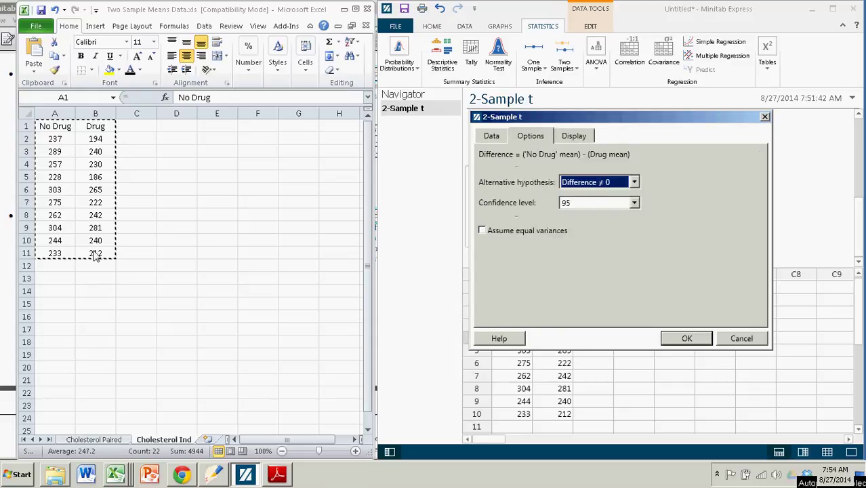
pyautogui.click(635, 183)
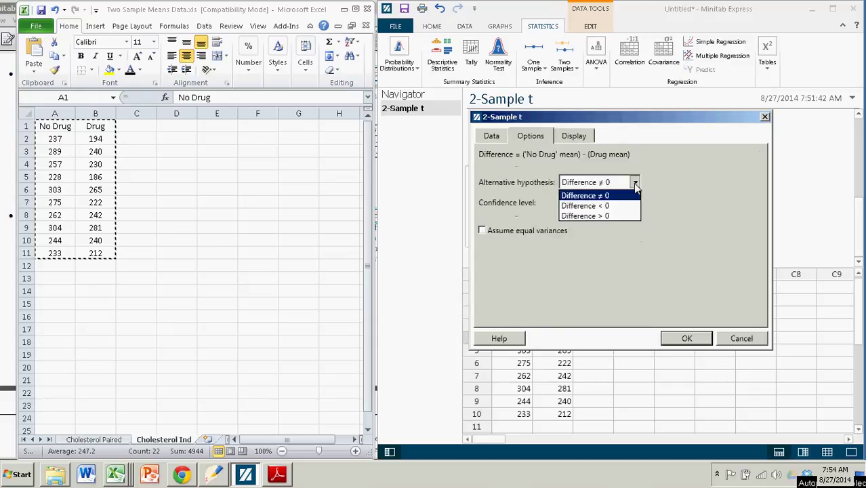
pyautogui.click(603, 217)
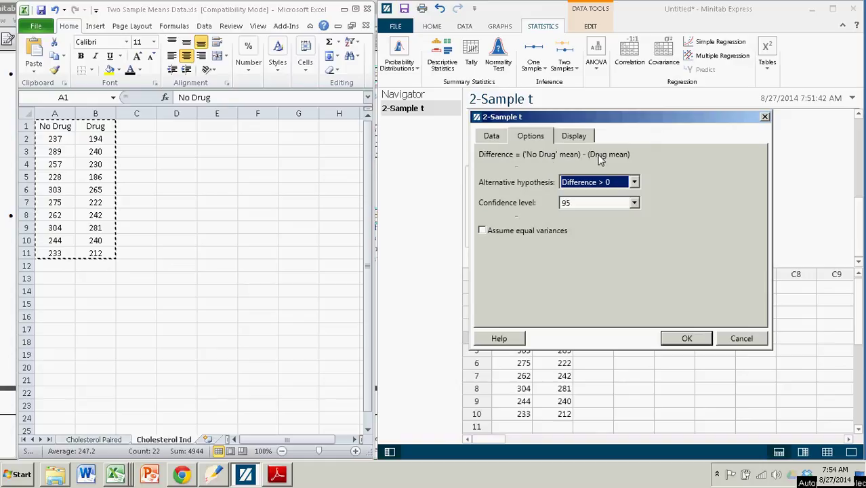
pyautogui.click(605, 184)
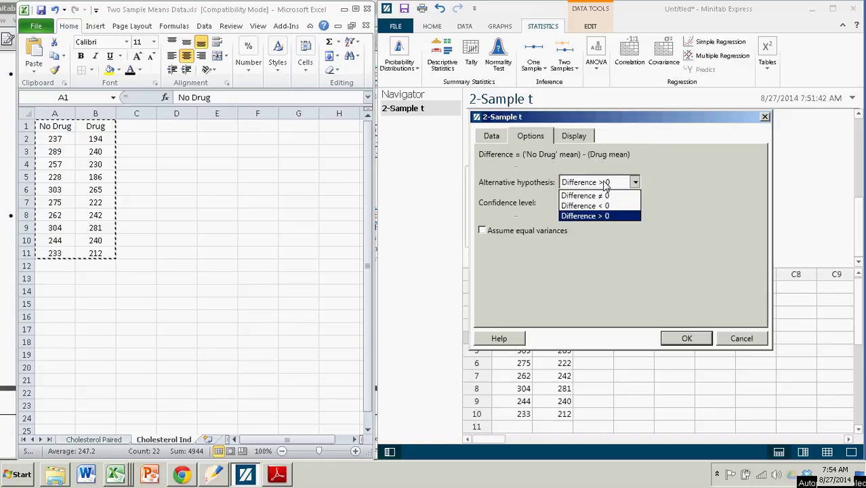
pyautogui.click(600, 215)
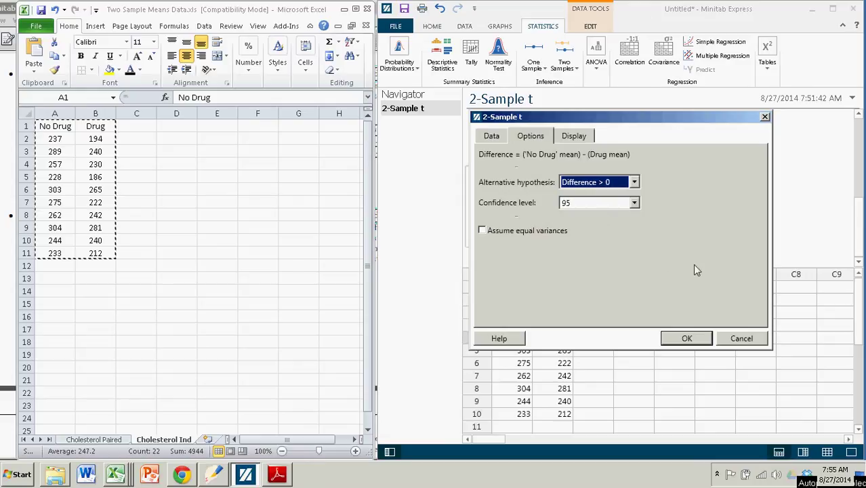
# - Run the test and scroll to its results: lower bound 9.49, T-Value 2.47, DF 17, P-Value 0.0121
pyautogui.click(682, 340)
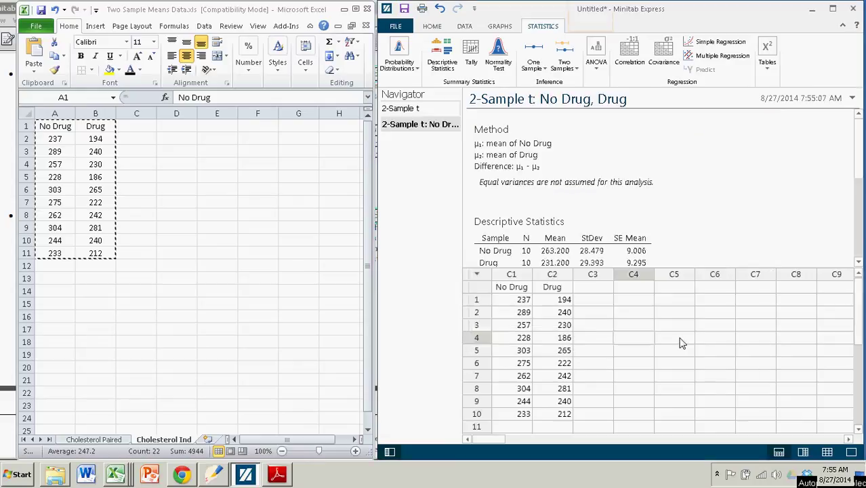
pyautogui.scroll(-3, 626, 200)
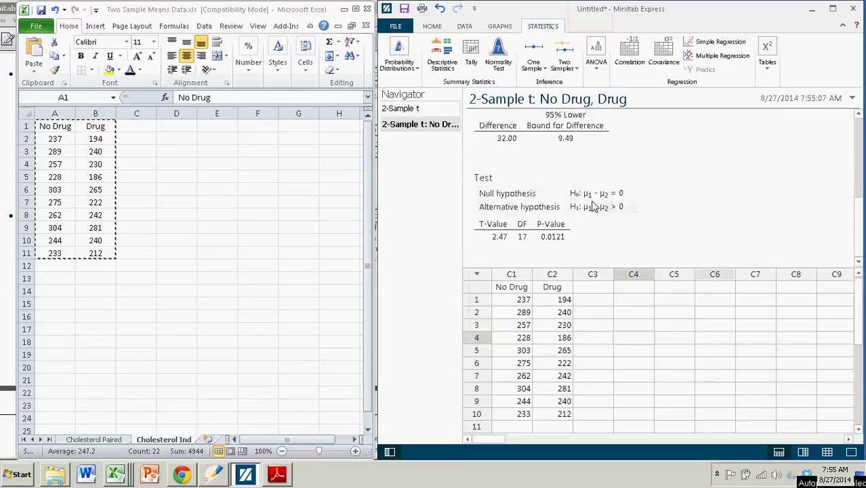
pyautogui.click(603, 207)
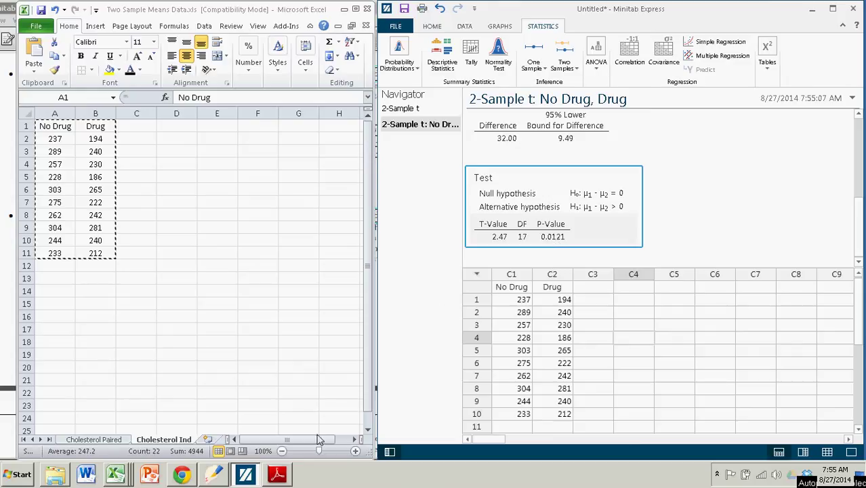
pyautogui.click(278, 474)
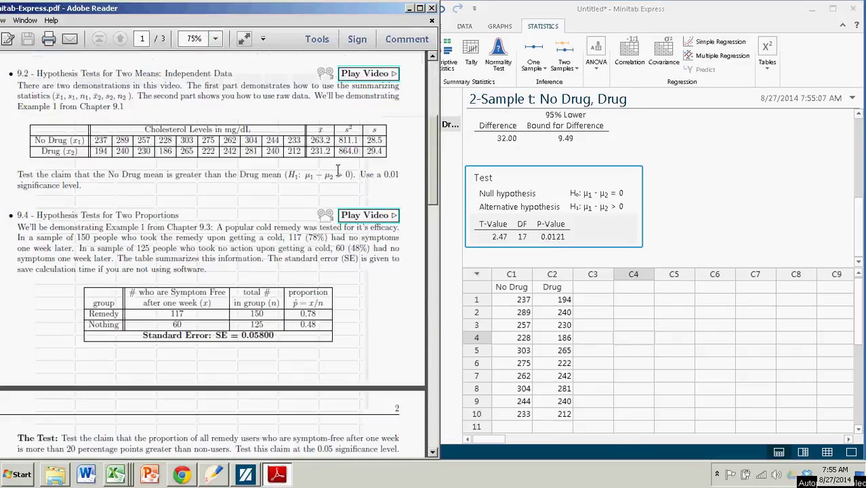
# - Highlight the 0.01 significance level in the PDF, then return to Minitab's 0.0121 p-value output
pyautogui.moveTo(384, 174); pyautogui.dragTo(399, 175)
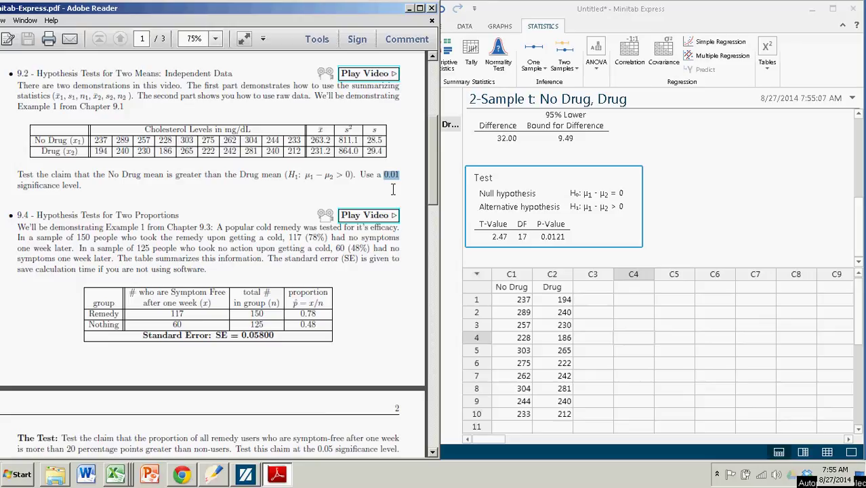
pyautogui.click(543, 234)
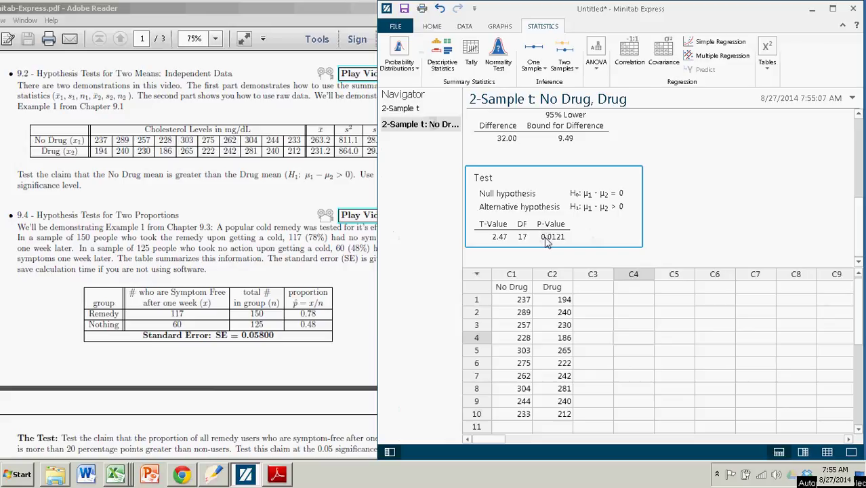